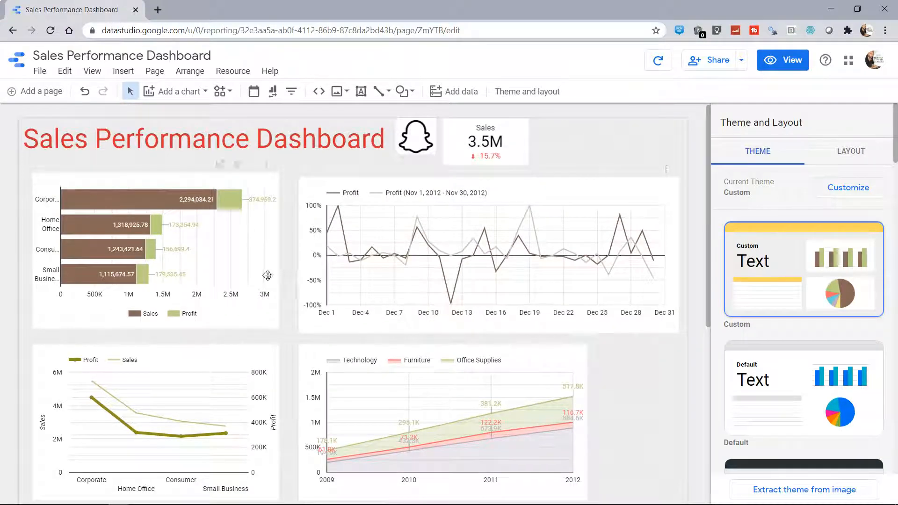
Step: Add a second page to the report
{"action": "scroll", "coordinate": [268, 275], "scroll_direction": "down", "scroll_amount": 6}
{"action": "scroll", "coordinate": [268, 275], "scroll_direction": "up", "scroll_amount": 6}
{"action": "left_click", "coordinate": [40, 95]}
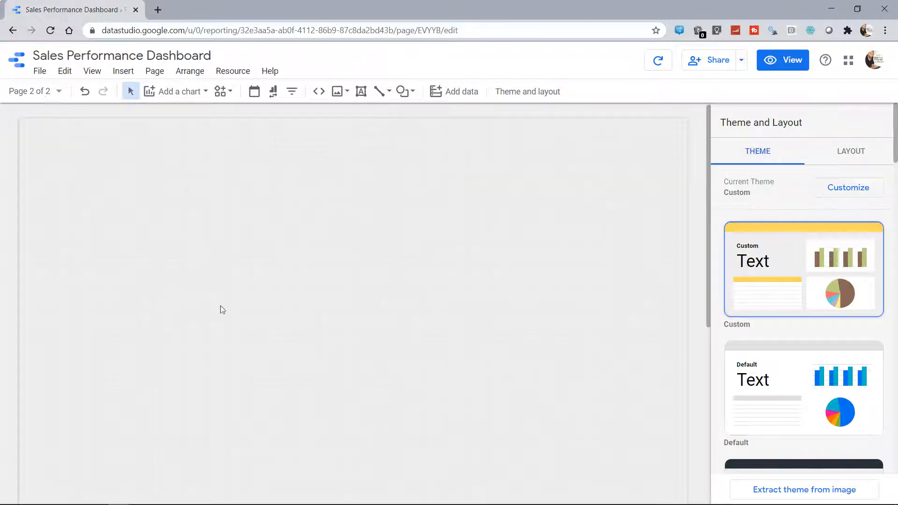
Step: Rename the report's first page as Executive Dashboard
{"action": "left_click", "coordinate": [57, 94]}
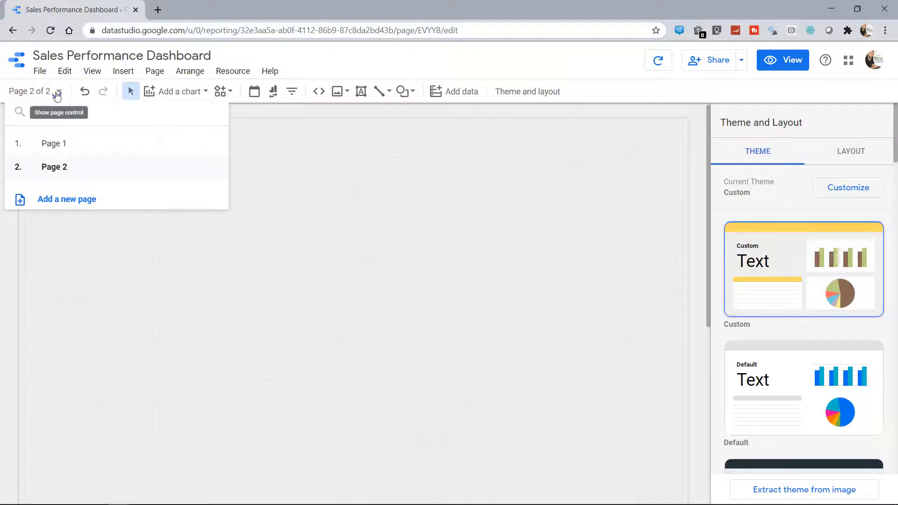
{"action": "left_click", "coordinate": [72, 148]}
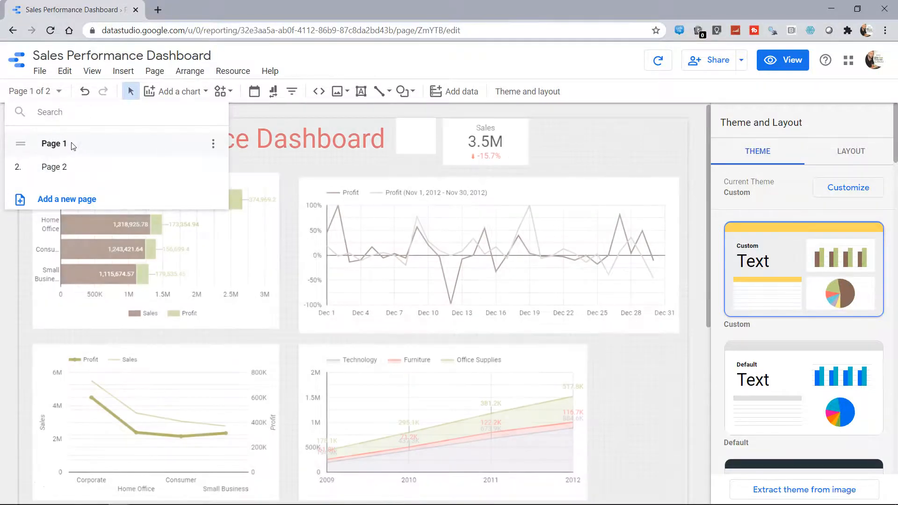
{"action": "left_click", "coordinate": [109, 169]}
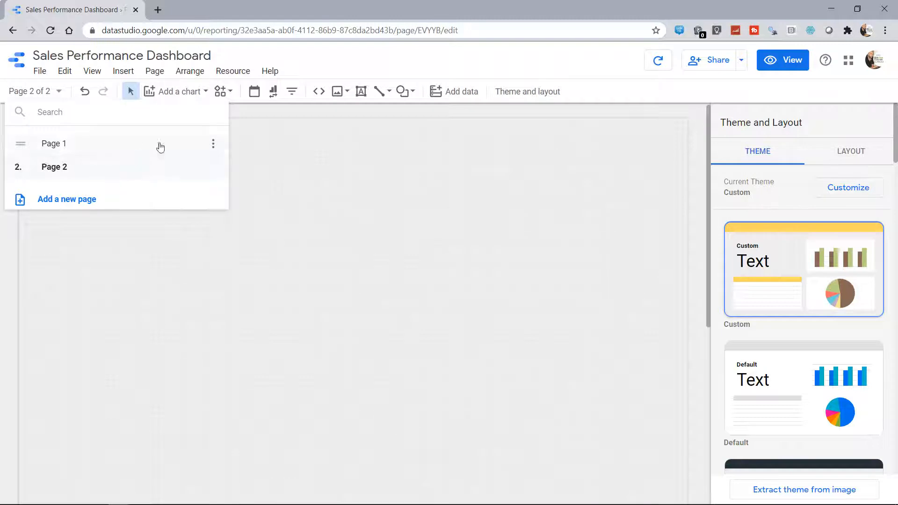
{"action": "left_click", "coordinate": [208, 144]}
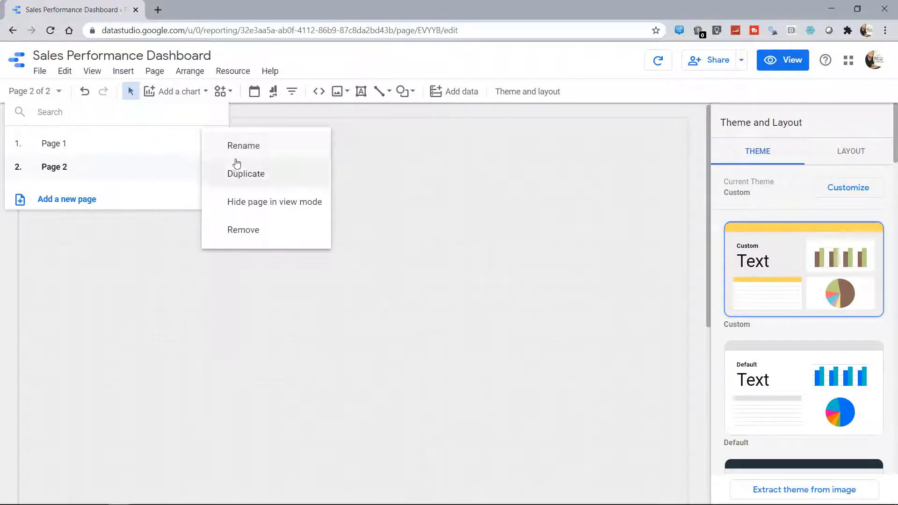
{"action": "left_click", "coordinate": [244, 151]}
{"action": "key", "text": "ctrl+a"}
{"action": "type", "text": "Executive Dashboard"}
{"action": "key", "text": "Return"}
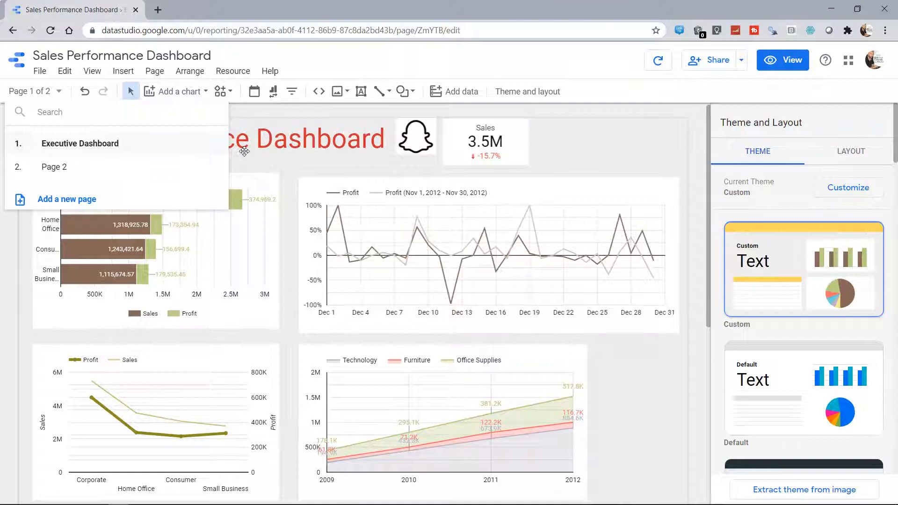
Step: Rename Page 2 as Product Dashboard and close the page list
{"action": "left_click", "coordinate": [132, 168]}
{"action": "left_click", "coordinate": [213, 166]}
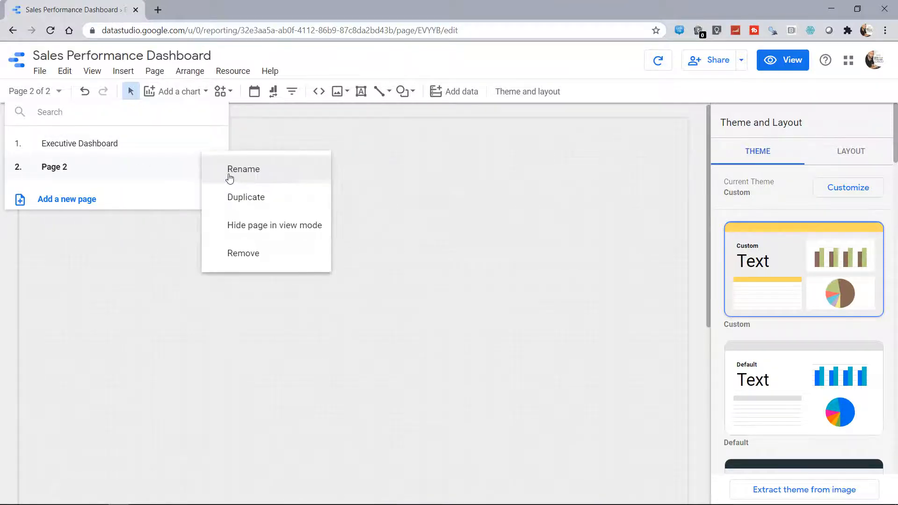
{"action": "left_click", "coordinate": [237, 171]}
{"action": "key", "text": "ctrl+a"}
{"action": "type", "text": "Product Dashboard"}
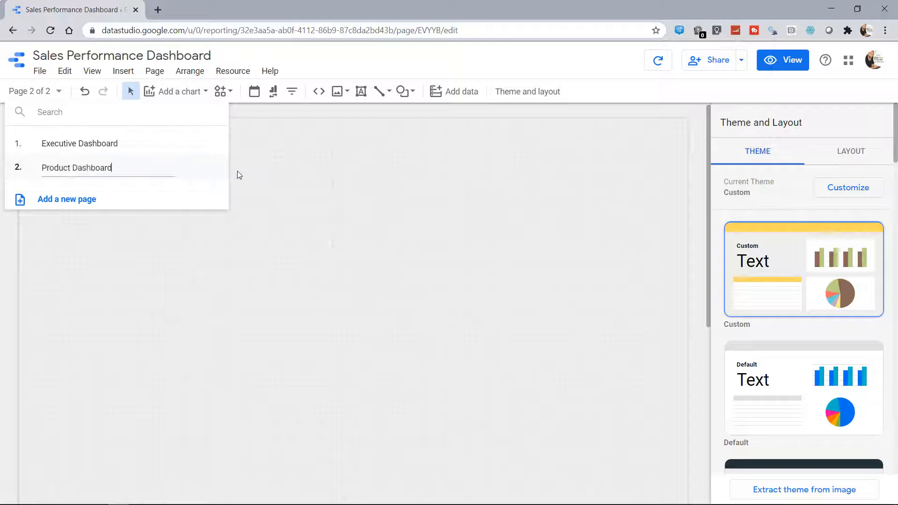
{"action": "left_click", "coordinate": [238, 203]}
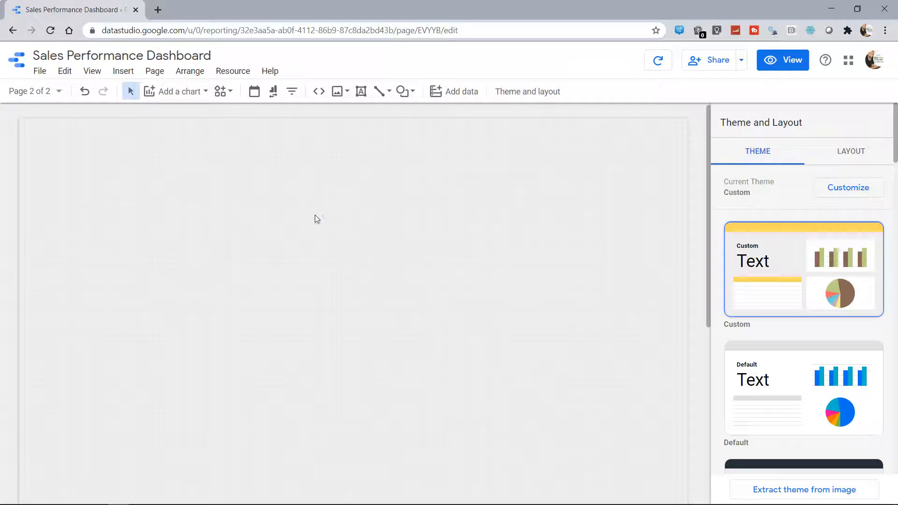
Step: Apply the Simple Dark theme to the report
{"action": "scroll", "coordinate": [780, 353], "scroll_direction": "down", "scroll_amount": 3}
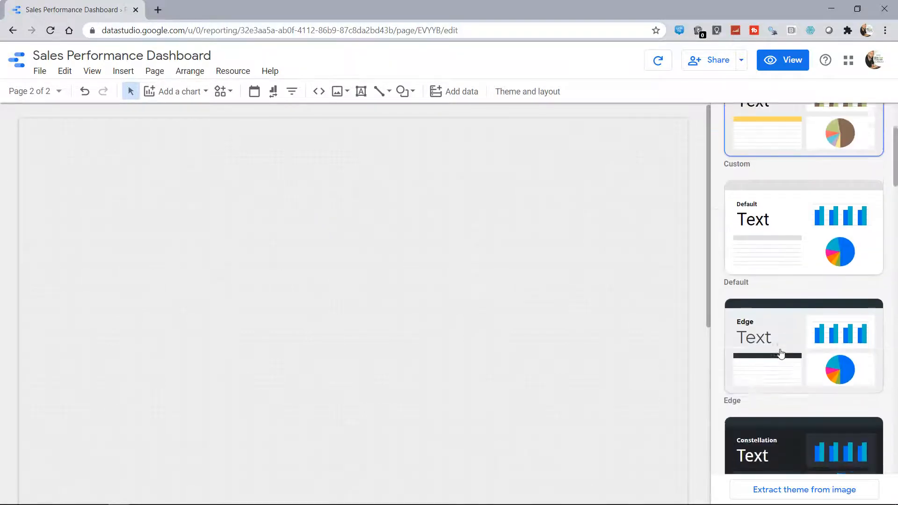
{"action": "scroll", "coordinate": [779, 354], "scroll_direction": "down", "scroll_amount": 4}
{"action": "scroll", "coordinate": [780, 354], "scroll_direction": "up", "scroll_amount": 2}
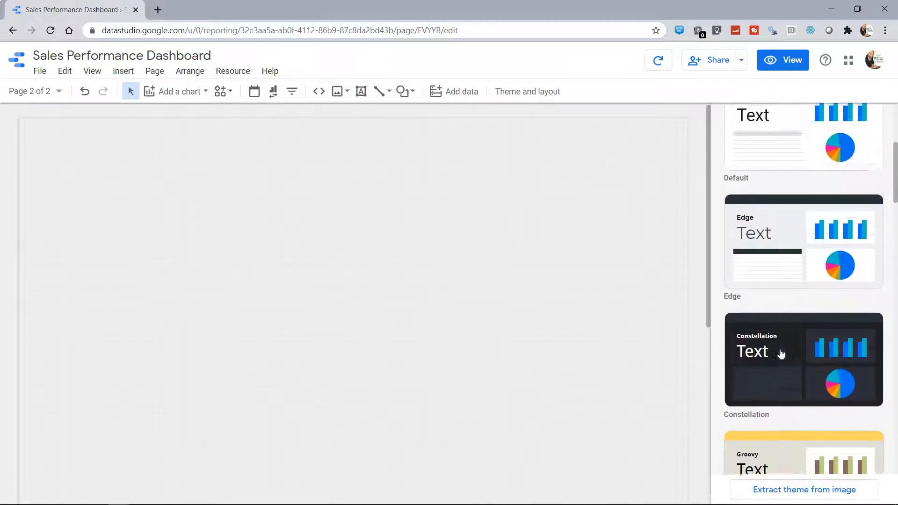
{"action": "scroll", "coordinate": [780, 354], "scroll_direction": "down", "scroll_amount": 15}
{"action": "scroll", "coordinate": [780, 353], "scroll_direction": "down", "scroll_amount": 20}
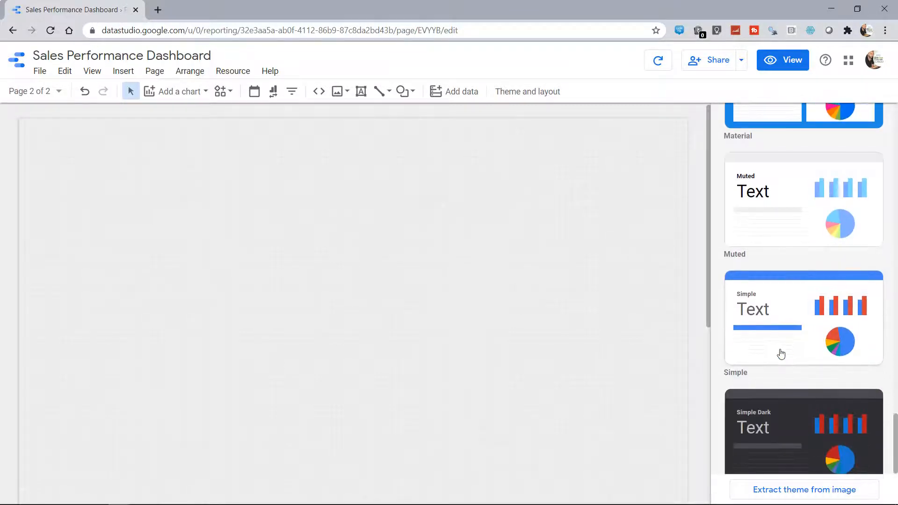
{"action": "left_click", "coordinate": [785, 438]}
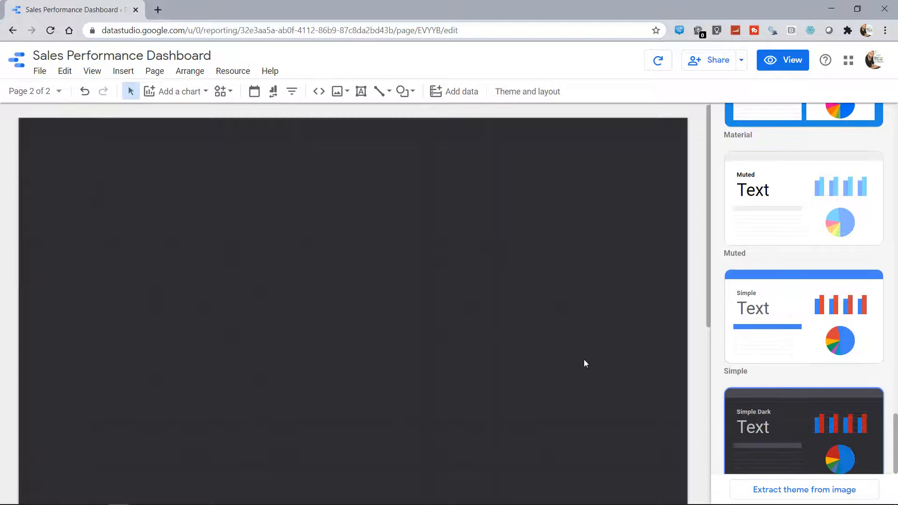
{"action": "scroll", "coordinate": [766, 421], "scroll_direction": "down", "scroll_amount": 3}
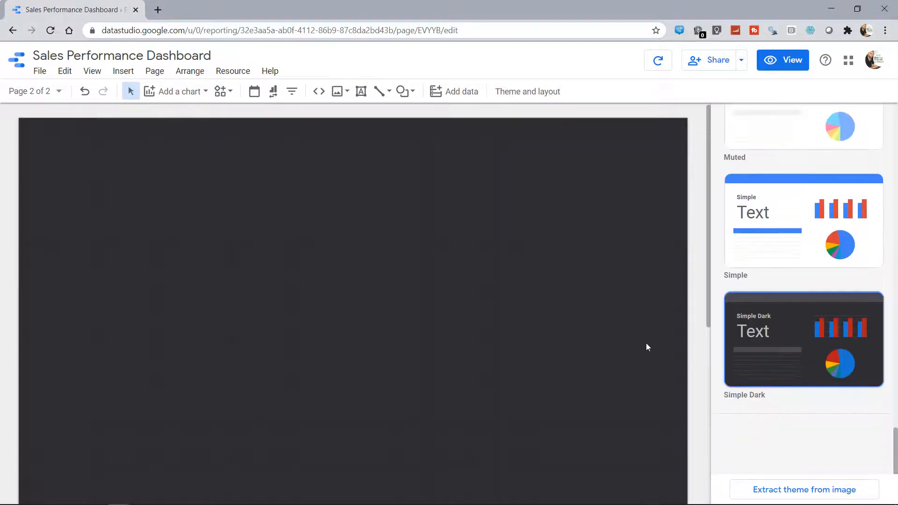
{"action": "scroll", "coordinate": [777, 323], "scroll_direction": "up", "scroll_amount": 15}
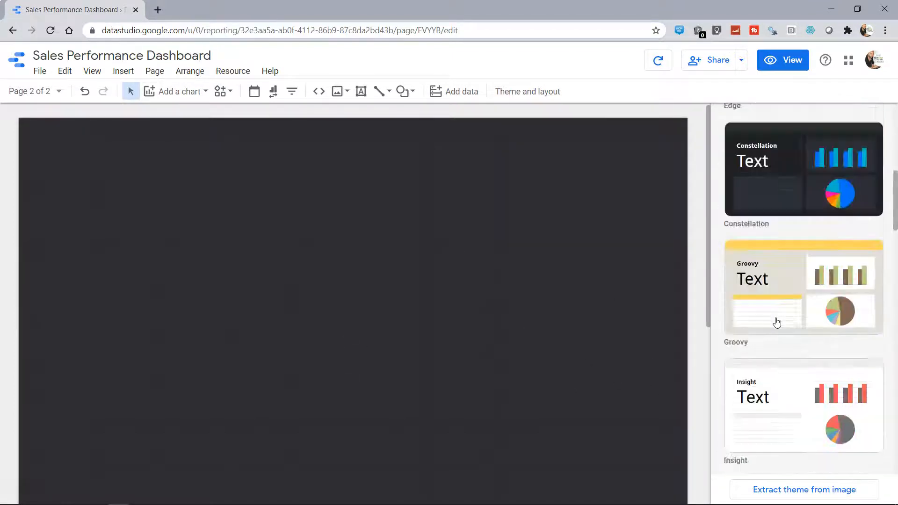
{"action": "scroll", "coordinate": [776, 323], "scroll_direction": "up", "scroll_amount": 5}
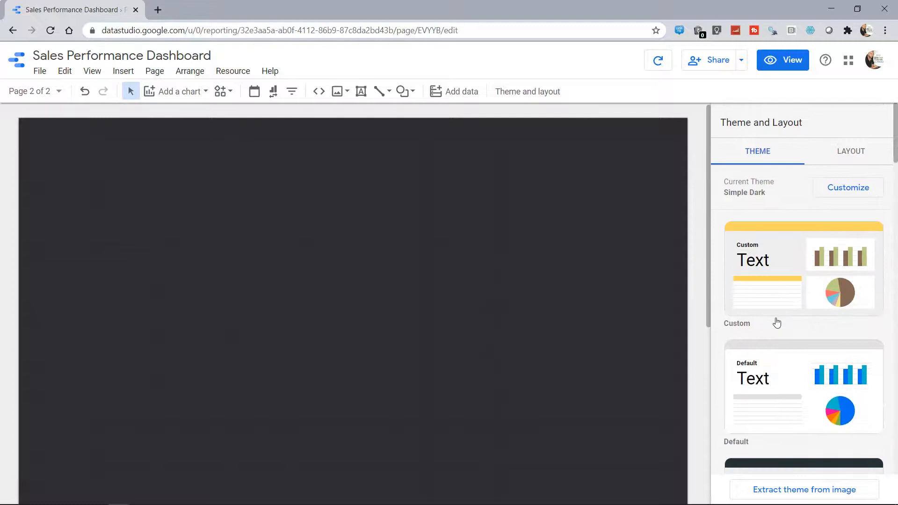
Step: Set the report's canvas width to 1000 px in the layout settings
{"action": "left_click", "coordinate": [847, 149]}
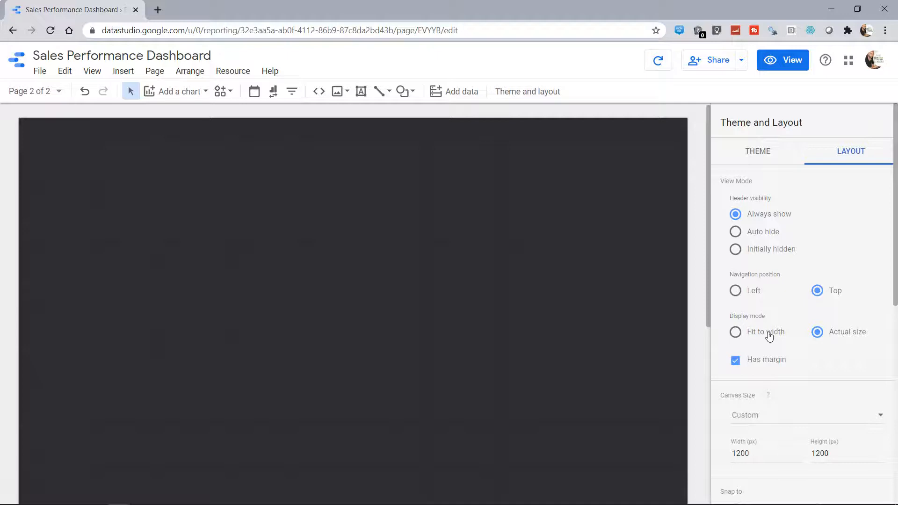
{"action": "scroll", "coordinate": [769, 335], "scroll_direction": "down", "scroll_amount": 4}
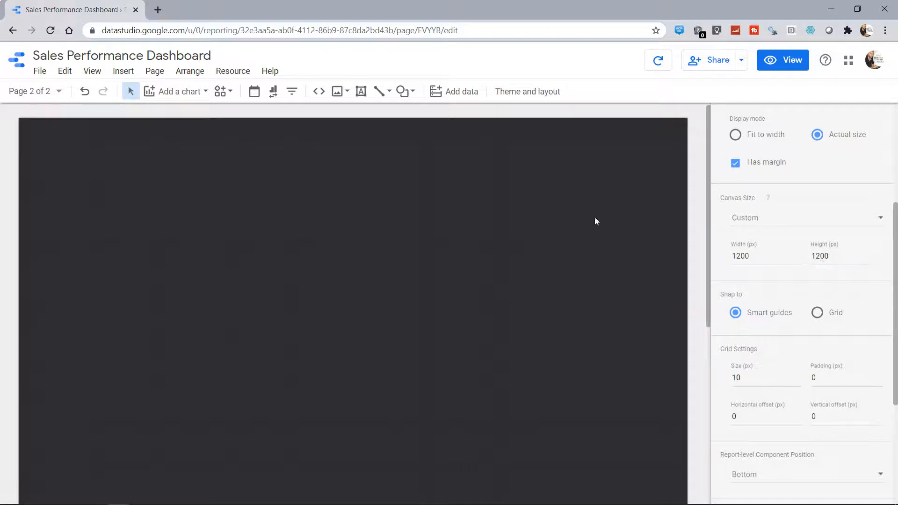
{"action": "double_click", "coordinate": [779, 259]}
{"action": "type", "text": "1000"}
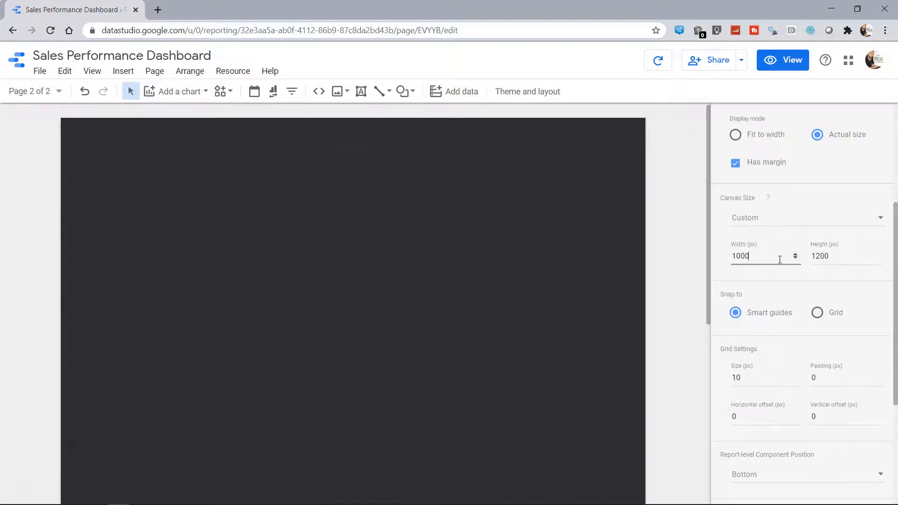
{"action": "key", "text": "BackSpace"}
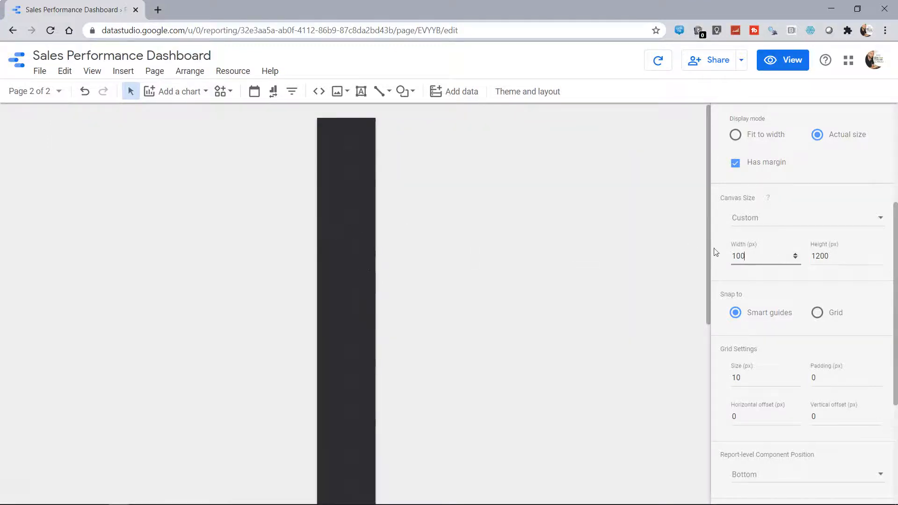
{"action": "type", "text": "0"}
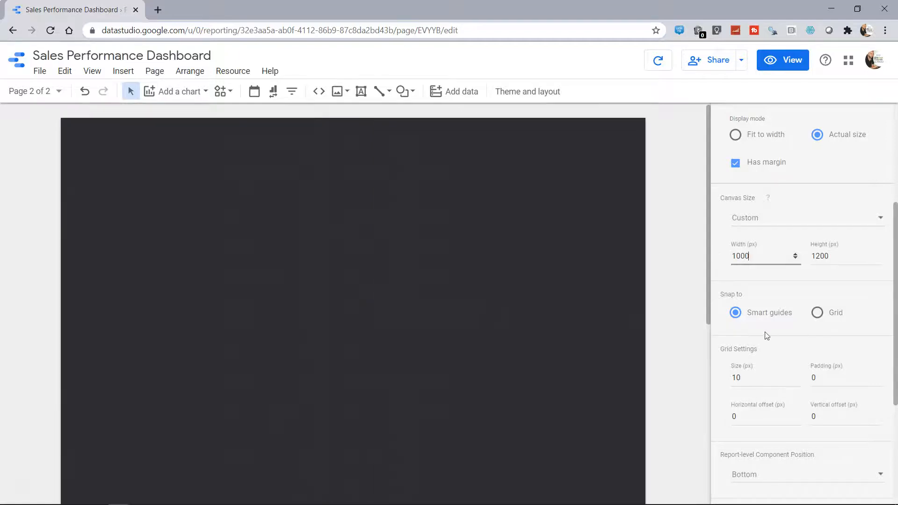
{"action": "left_click", "coordinate": [461, 261]}
Step: In the current page settings, choose the Sample - Superstore Sales data source and add the Technology filter as page filter
{"action": "left_click", "coordinate": [153, 71]}
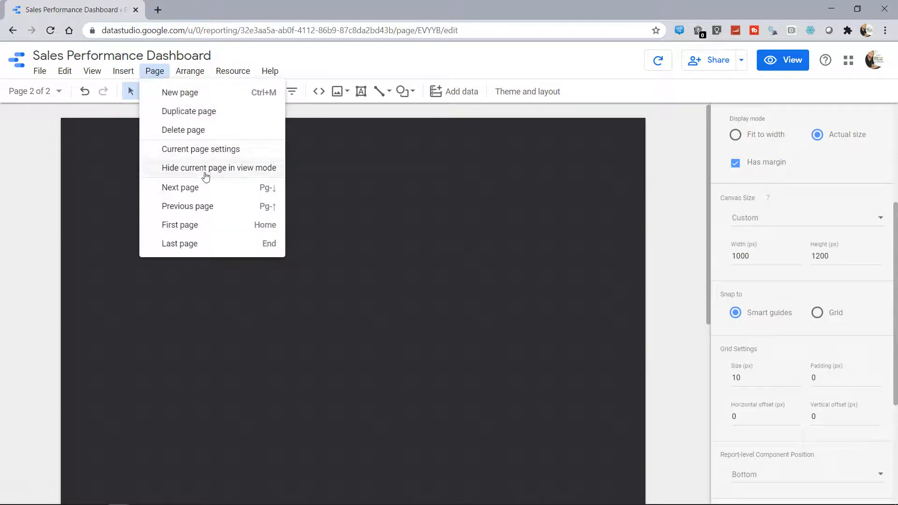
{"action": "left_click", "coordinate": [235, 153]}
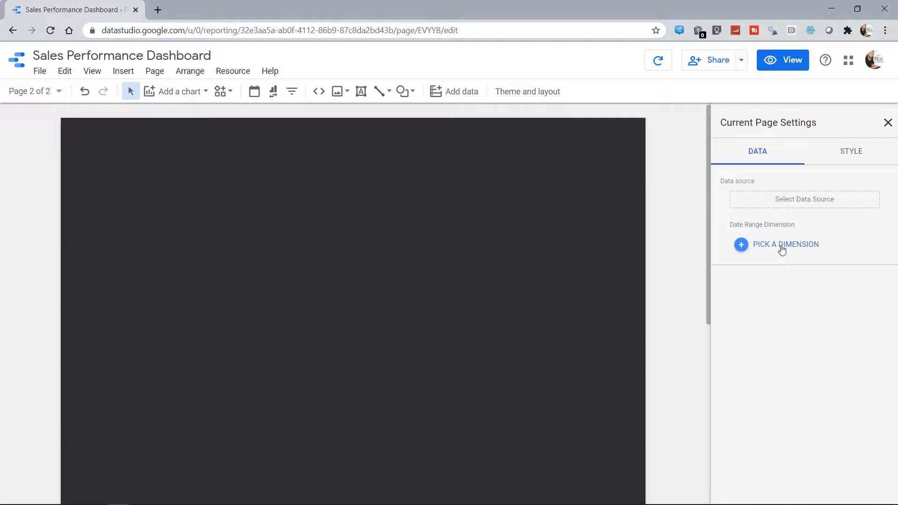
{"action": "left_click", "coordinate": [851, 157]}
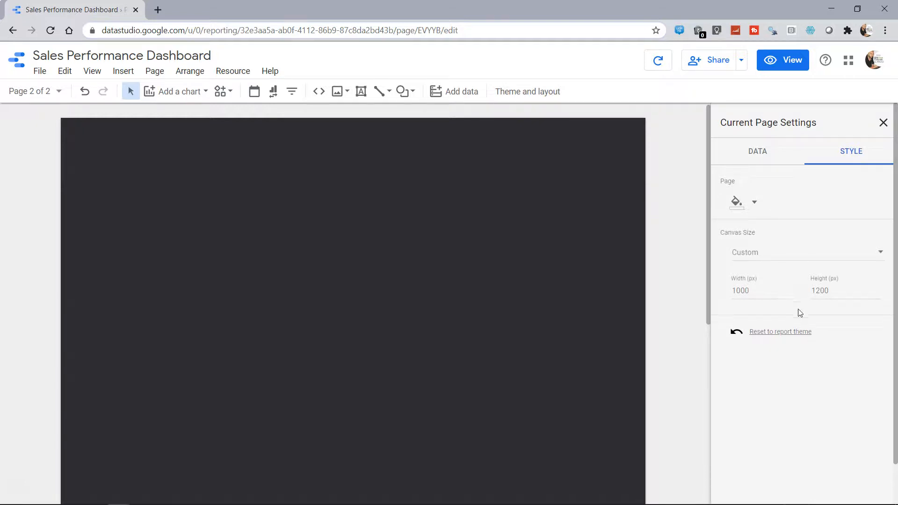
{"action": "left_click", "coordinate": [762, 154]}
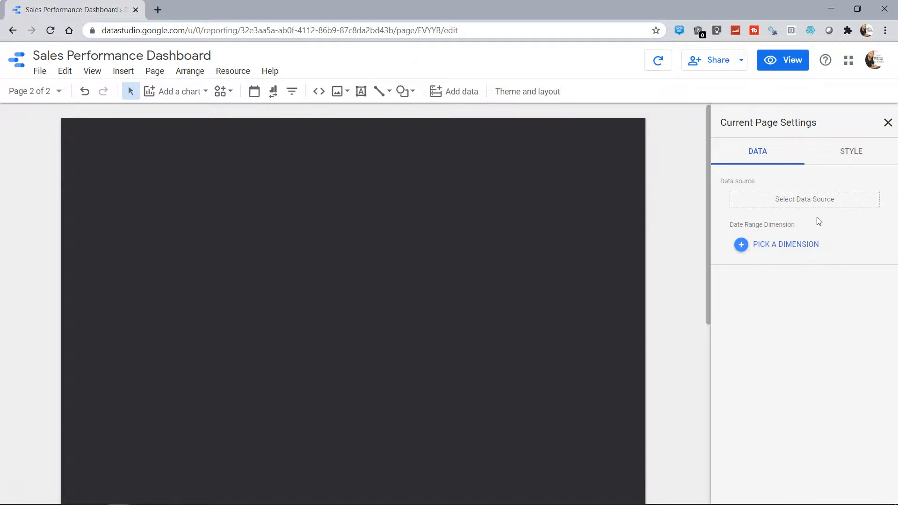
{"action": "left_click", "coordinate": [804, 199]}
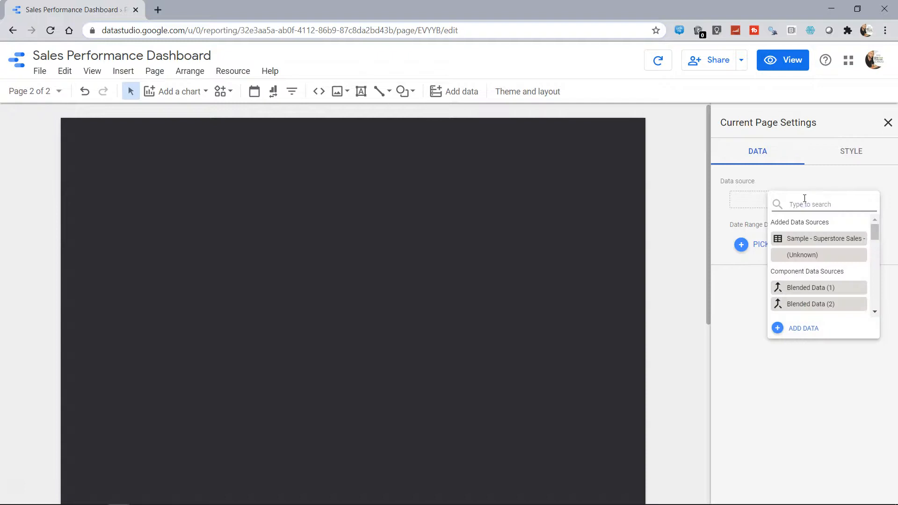
{"action": "scroll", "coordinate": [816, 269], "scroll_direction": "down", "scroll_amount": 5}
{"action": "scroll", "coordinate": [816, 269], "scroll_direction": "up", "scroll_amount": 5}
{"action": "left_click", "coordinate": [827, 238]}
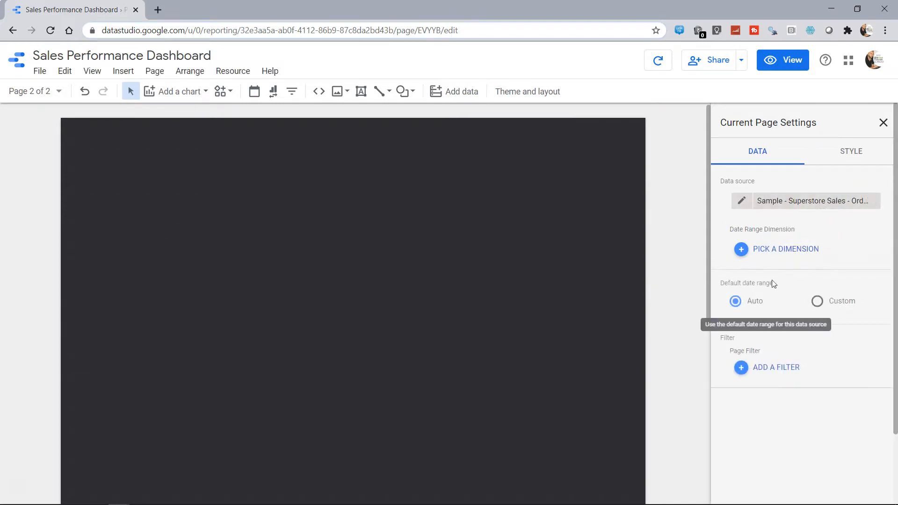
{"action": "left_click", "coordinate": [783, 368]}
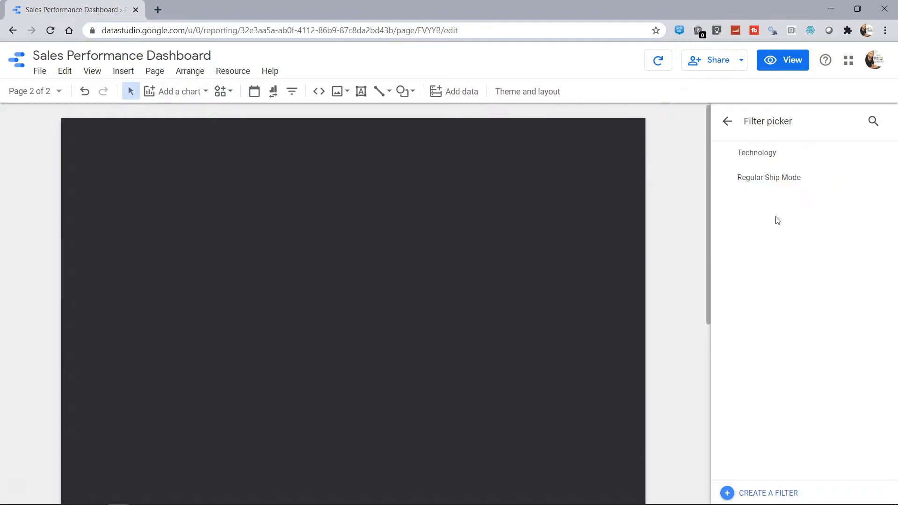
{"action": "left_click", "coordinate": [768, 152]}
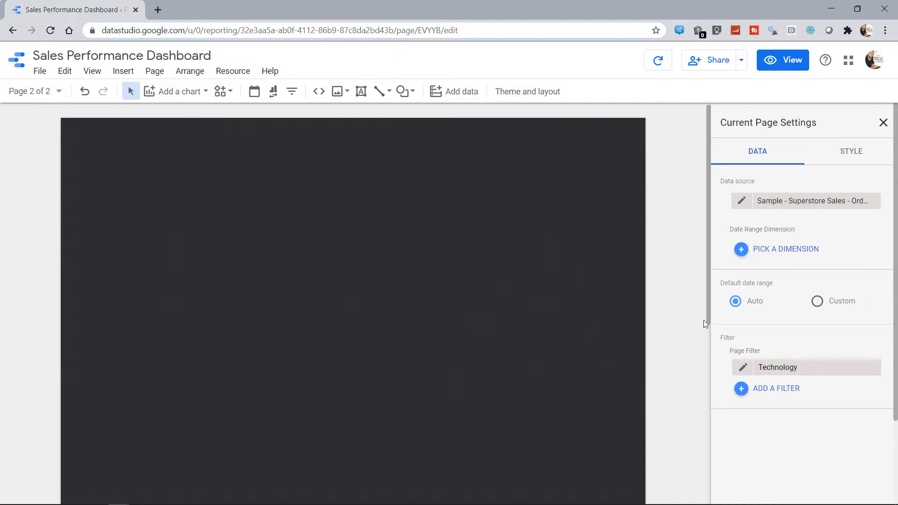
Step: Try Order Date as the page's date range dimension, and remove it again
{"action": "left_click", "coordinate": [774, 249]}
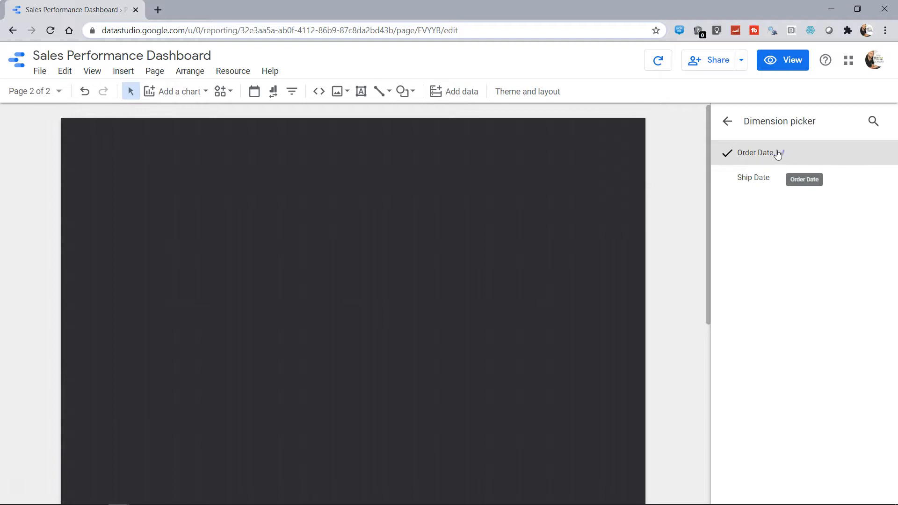
{"action": "left_click", "coordinate": [727, 121]}
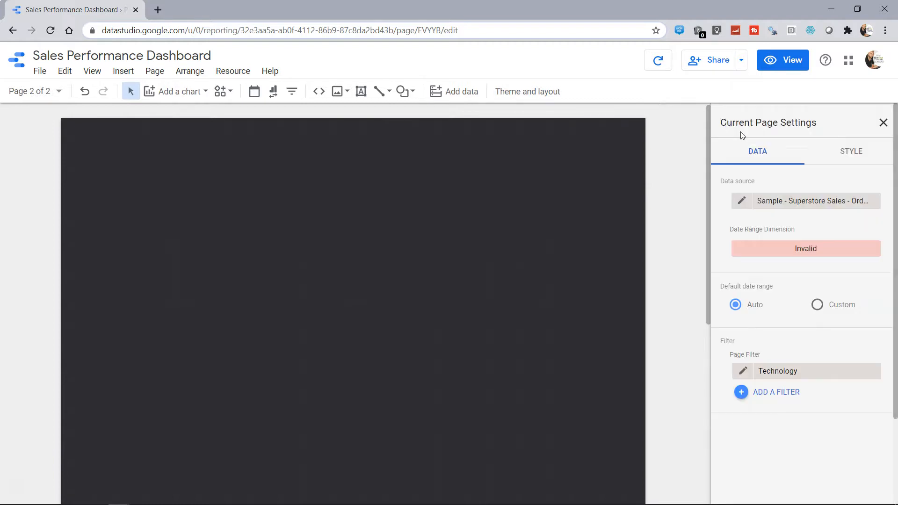
{"action": "mouse_move", "coordinate": [759, 249]}
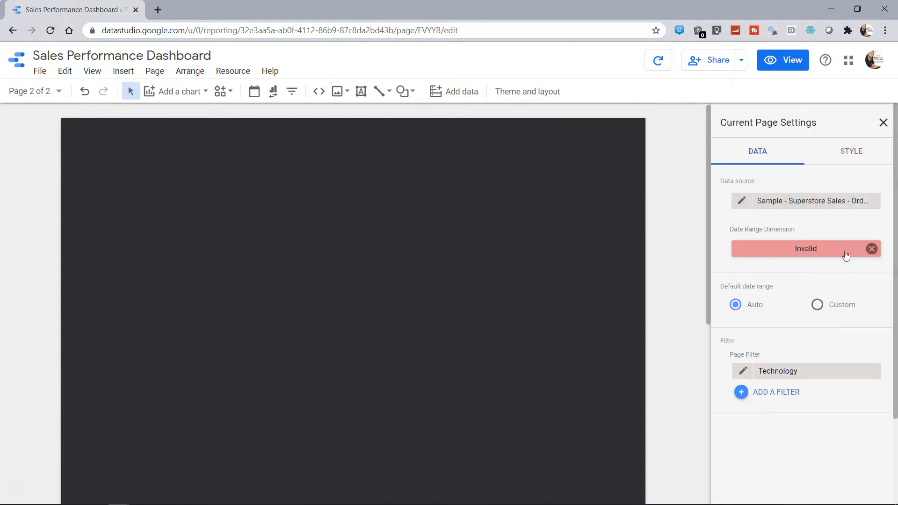
{"action": "left_click", "coordinate": [872, 249]}
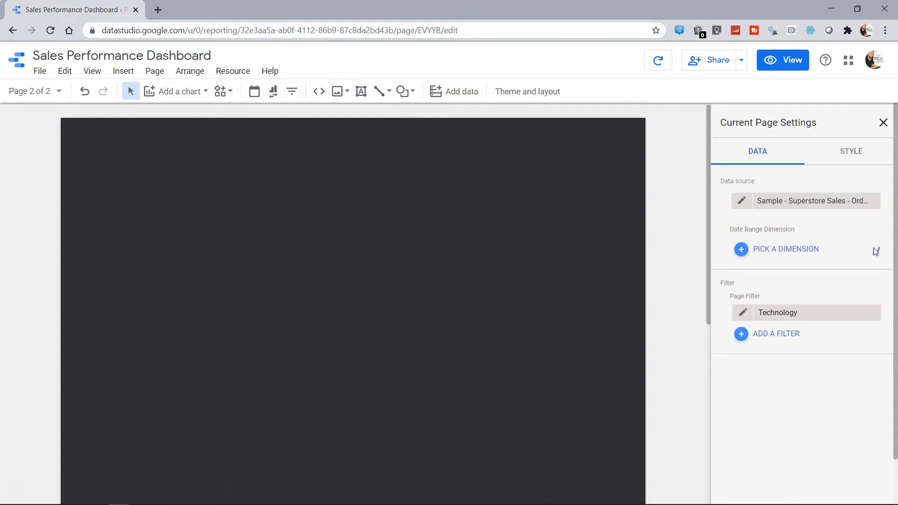
Step: Try Ship Date as the date range dimension with a custom default date range, and remove the dimension again
{"action": "left_click", "coordinate": [782, 257]}
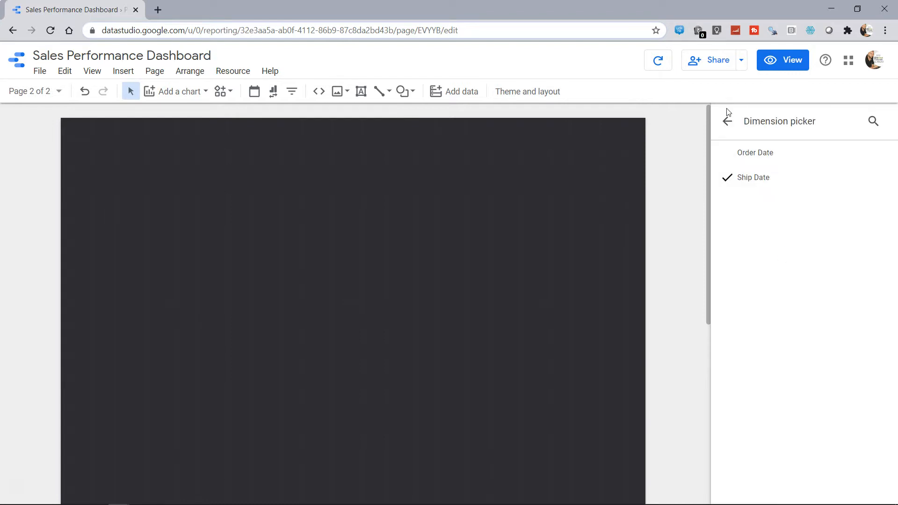
{"action": "left_click", "coordinate": [727, 121]}
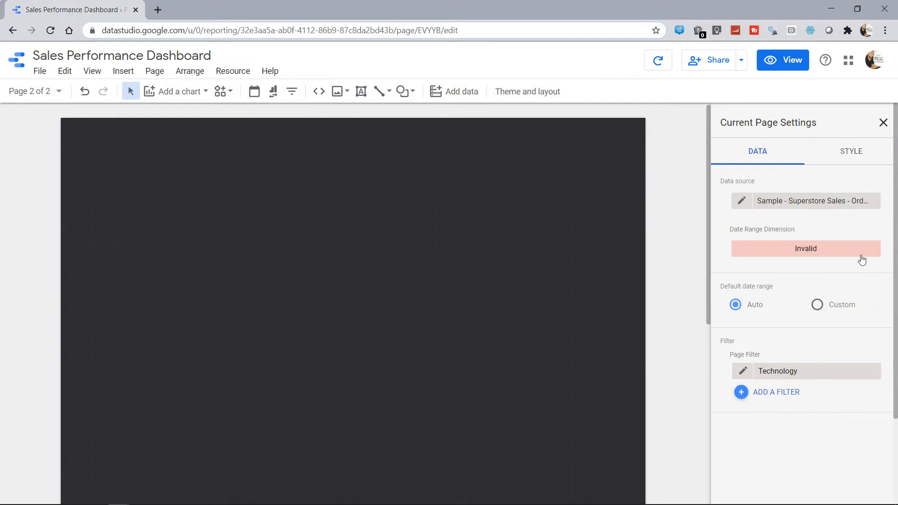
{"action": "mouse_move", "coordinate": [862, 255]}
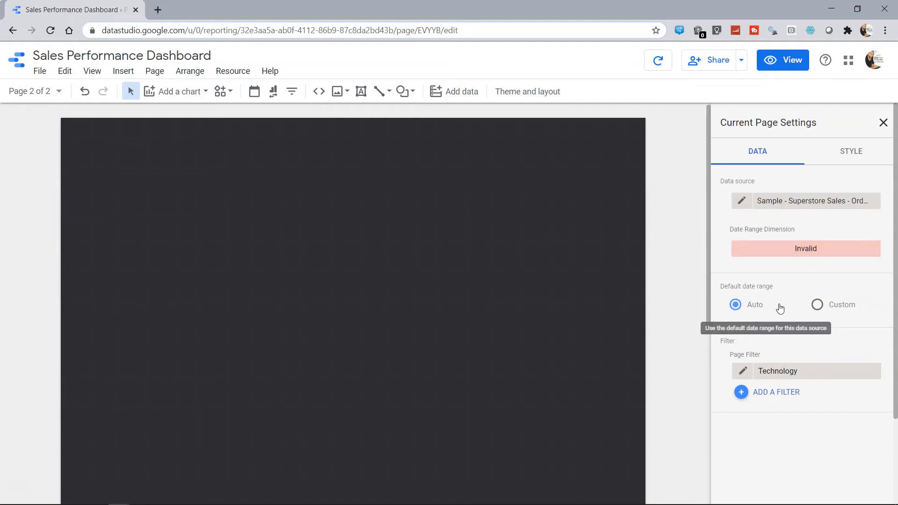
{"action": "left_click", "coordinate": [817, 305]}
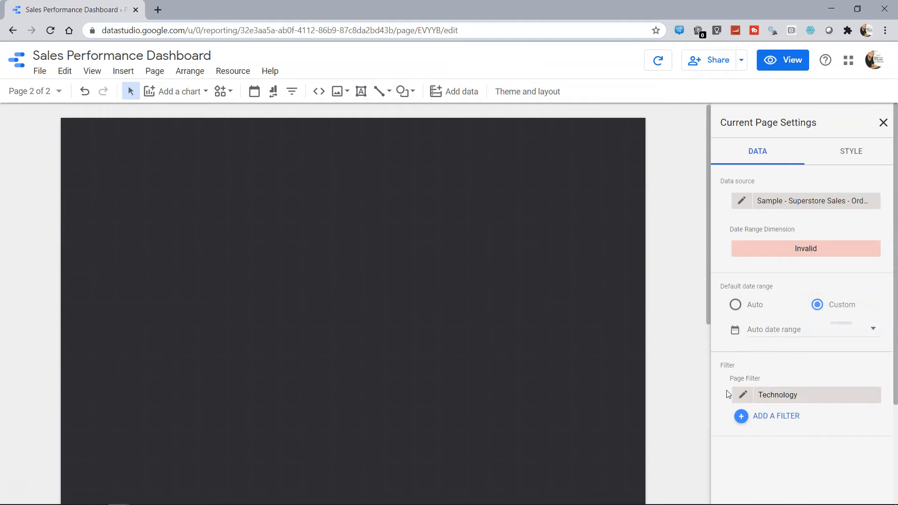
{"action": "left_click", "coordinate": [871, 249]}
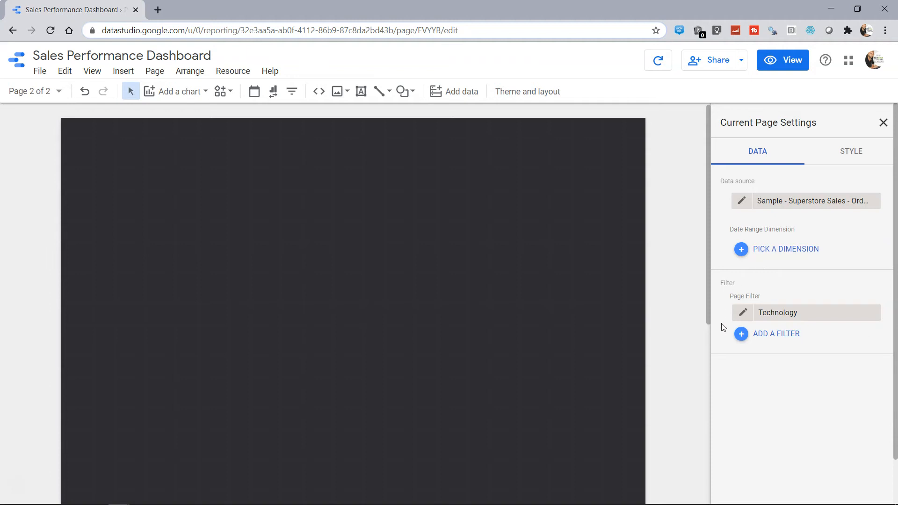
{"action": "left_click", "coordinate": [844, 151]}
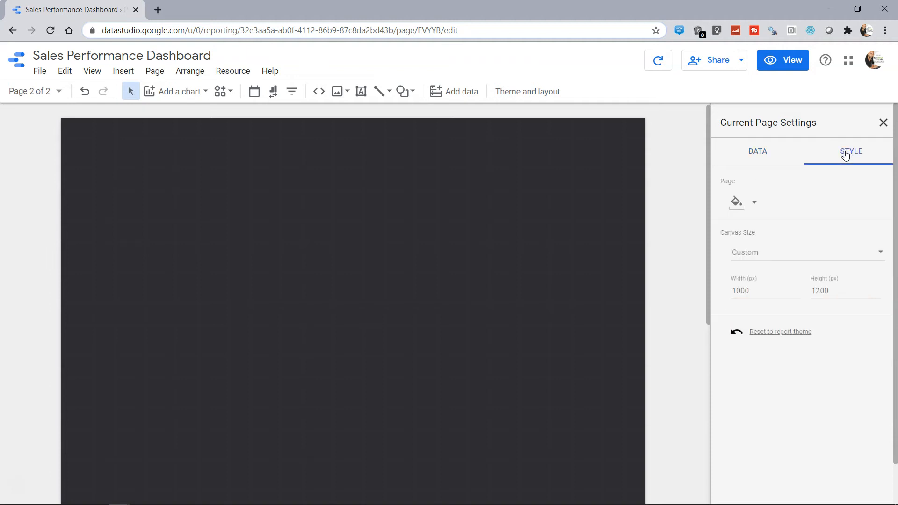
{"action": "left_click", "coordinate": [769, 148]}
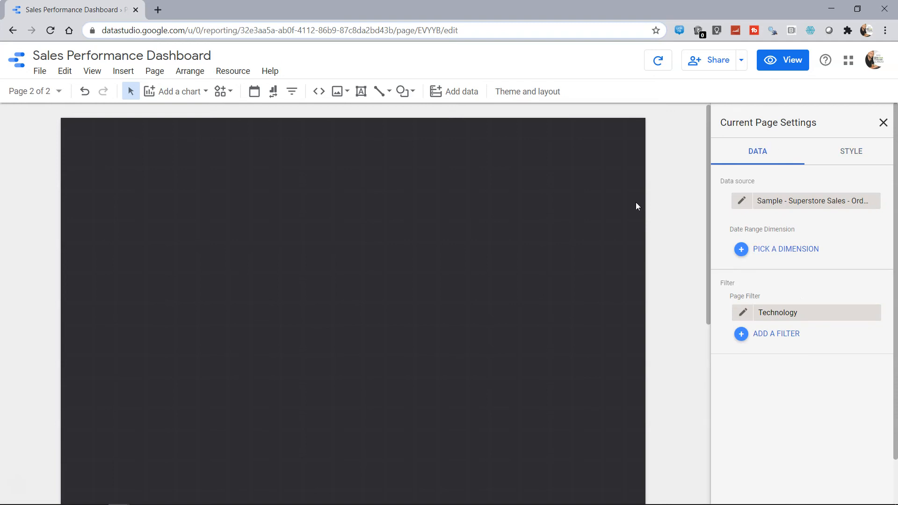